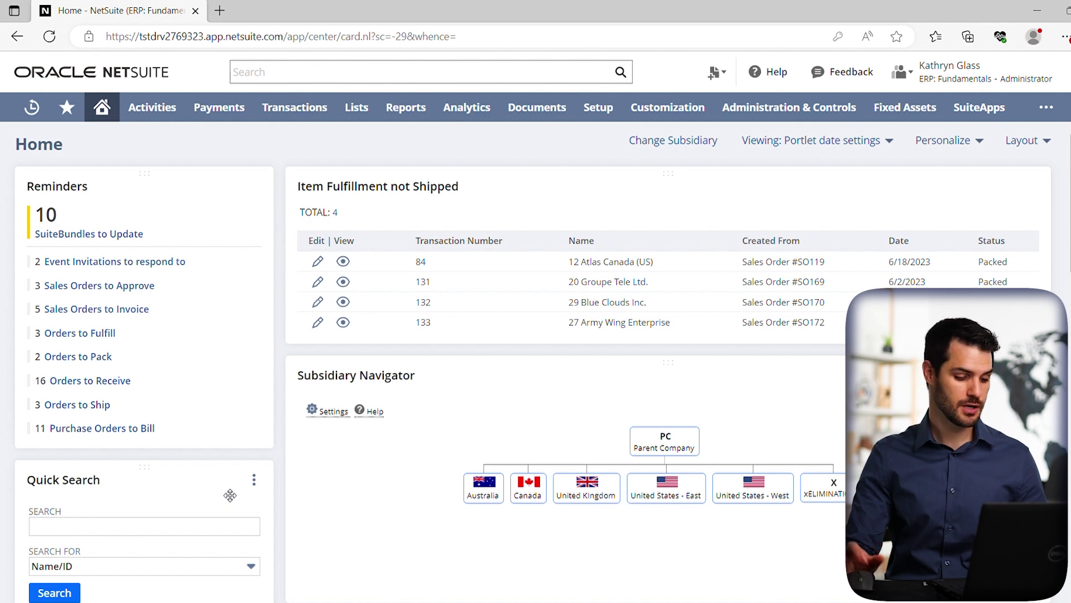
Move the Quick Search portlet to the top of the centre column and set its search type to Customer
{"action": "left_click_drag", "start_coordinate": [230, 495], "coordinate": [564, 216]}
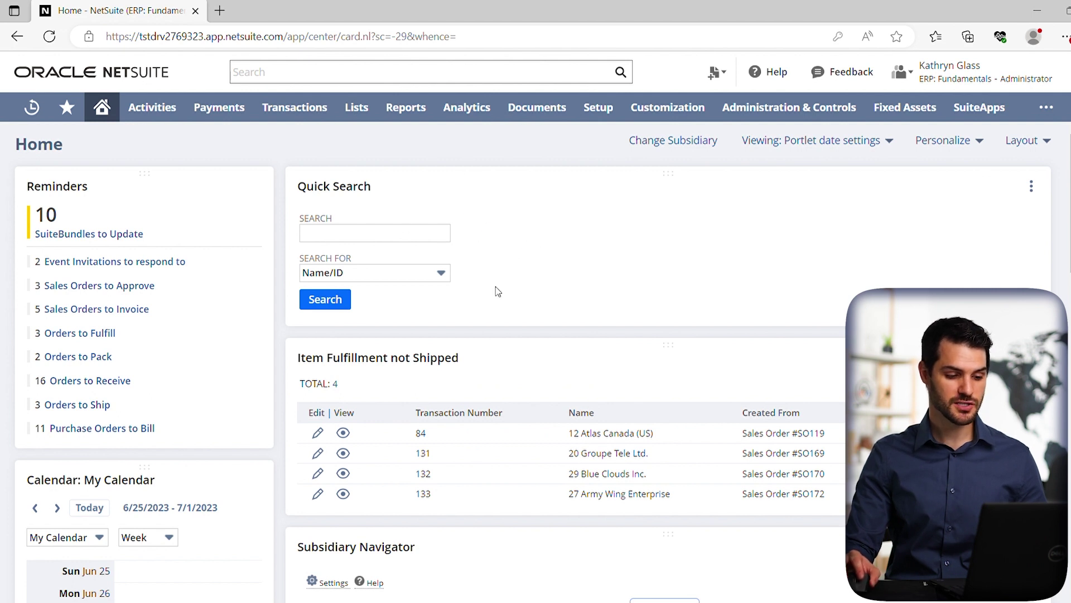
{"action": "left_click", "coordinate": [420, 235]}
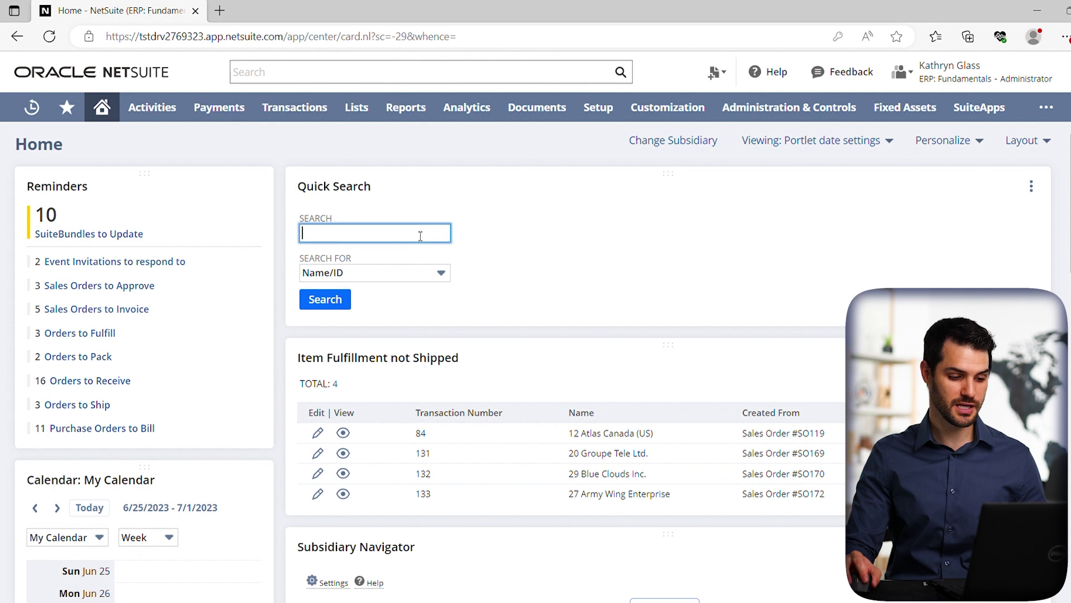
{"action": "left_click", "coordinate": [345, 273]}
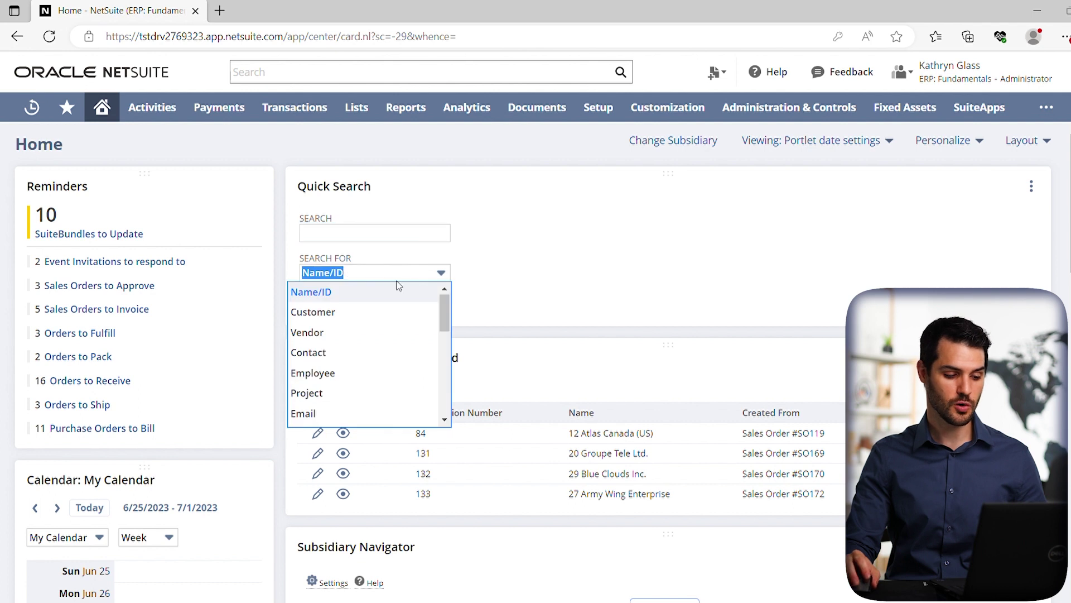
{"action": "scroll", "coordinate": [421, 313], "scroll_direction": "down", "scroll_amount": 2}
{"action": "scroll", "coordinate": [423, 318], "scroll_direction": "down", "scroll_amount": 2}
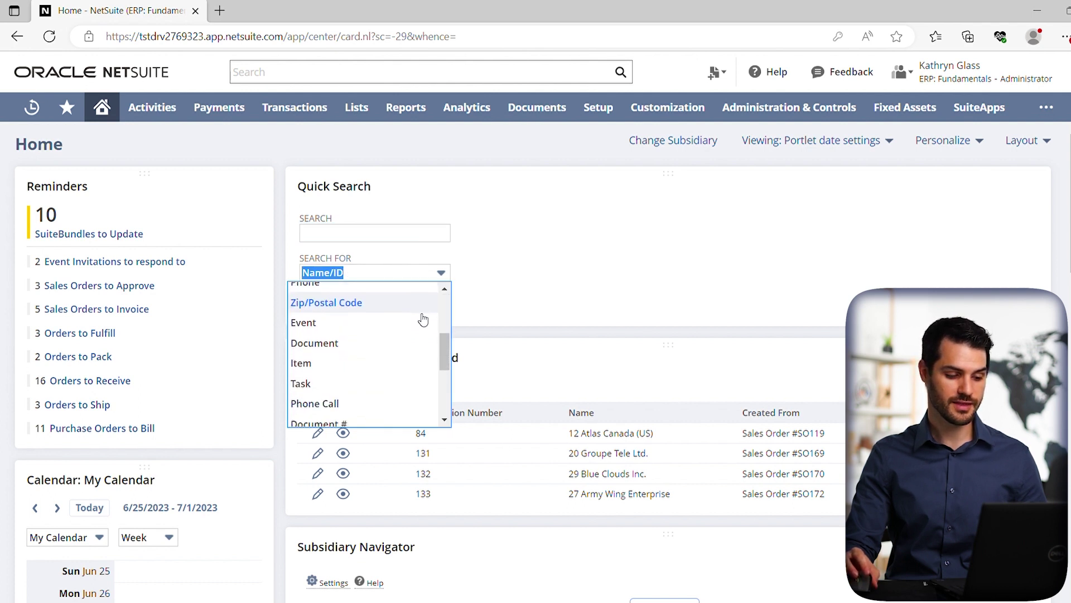
{"action": "scroll", "coordinate": [422, 321], "scroll_direction": "down", "scroll_amount": 1}
{"action": "scroll", "coordinate": [422, 323], "scroll_direction": "down", "scroll_amount": 3}
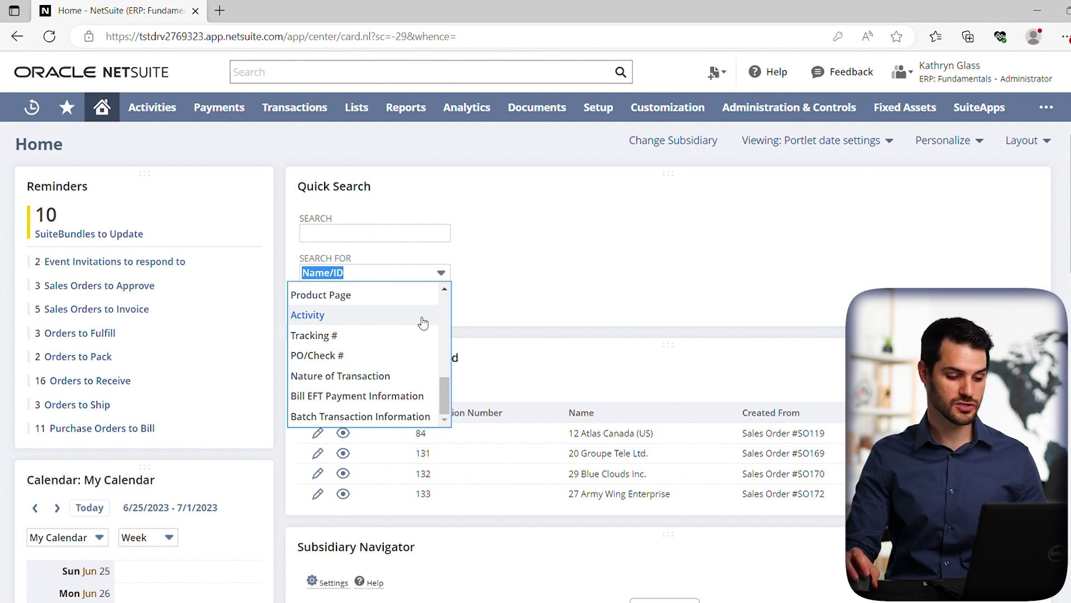
{"action": "scroll", "coordinate": [422, 322], "scroll_direction": "up", "scroll_amount": 6}
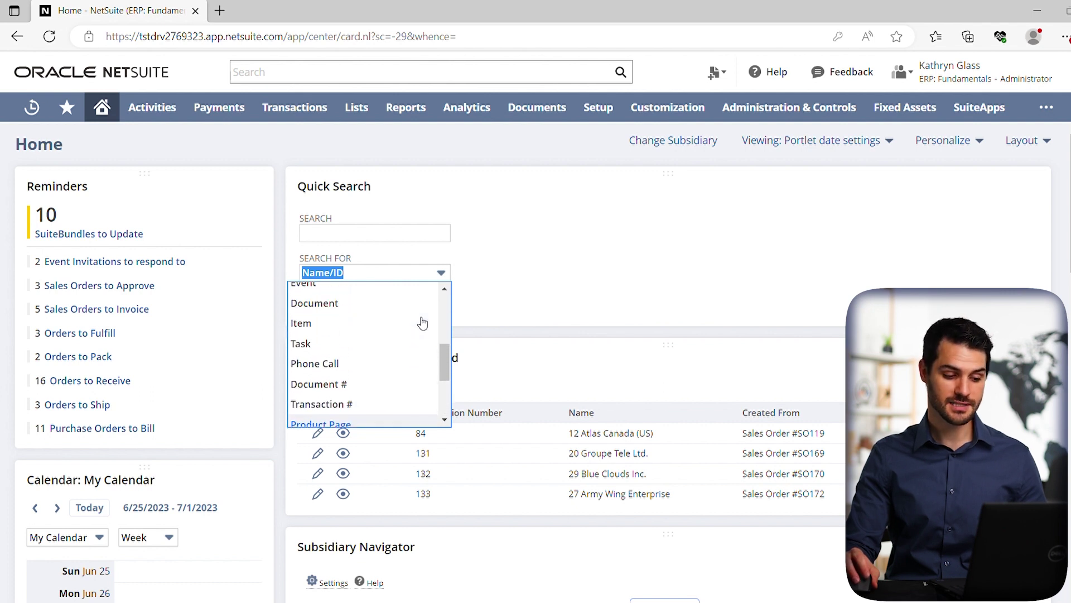
{"action": "scroll", "coordinate": [422, 321], "scroll_direction": "up", "scroll_amount": 1}
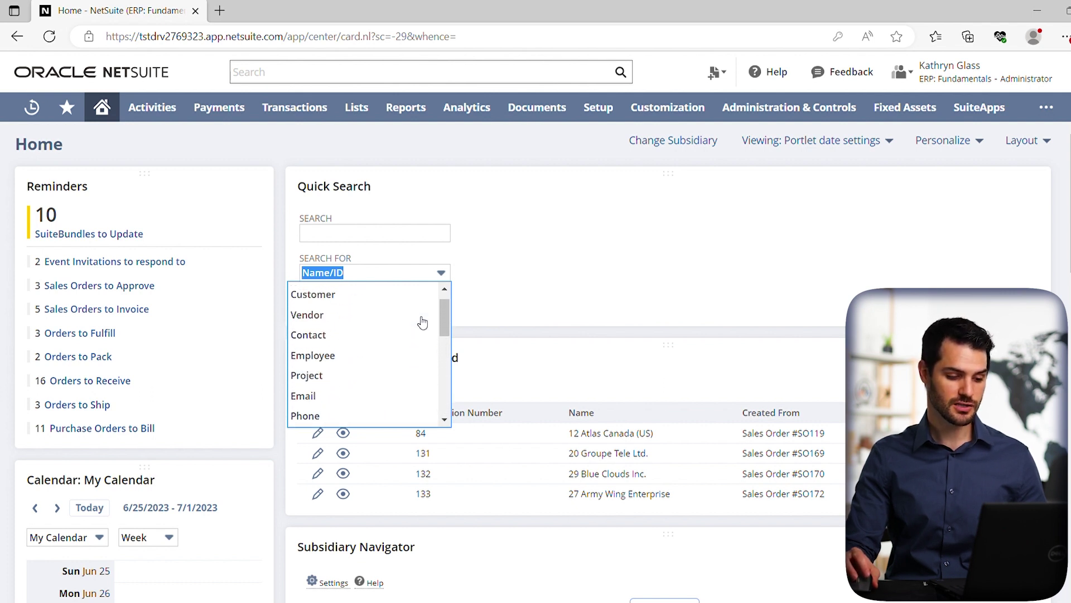
{"action": "left_click", "coordinate": [363, 295]}
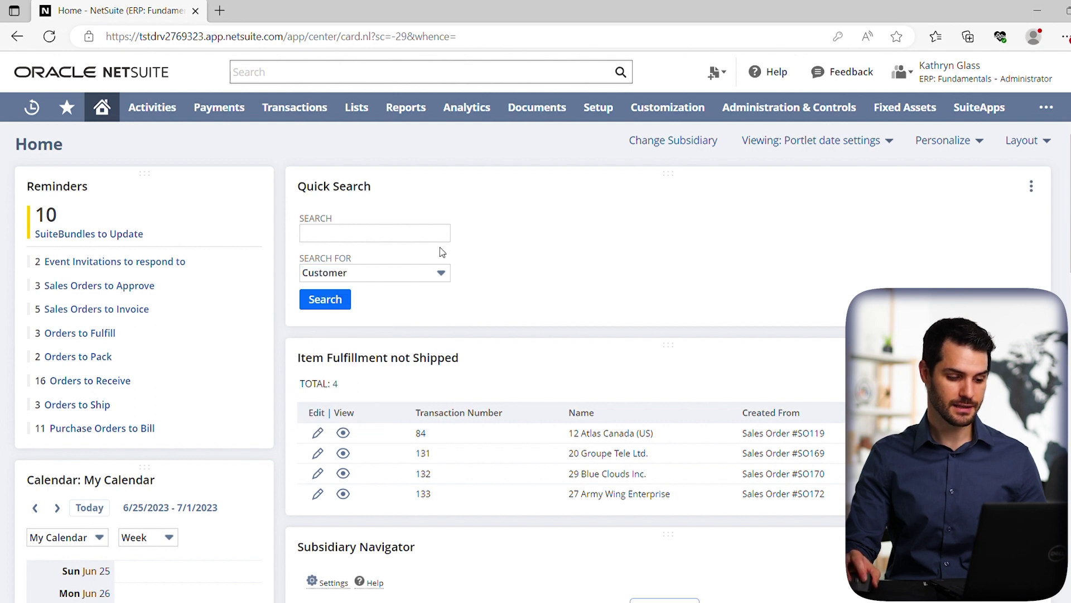
{"action": "left_click", "coordinate": [390, 235]}
Run a customer quick search for 'atlas', listing the three matching Atlas customers
{"action": "type", "text": "atlas"}
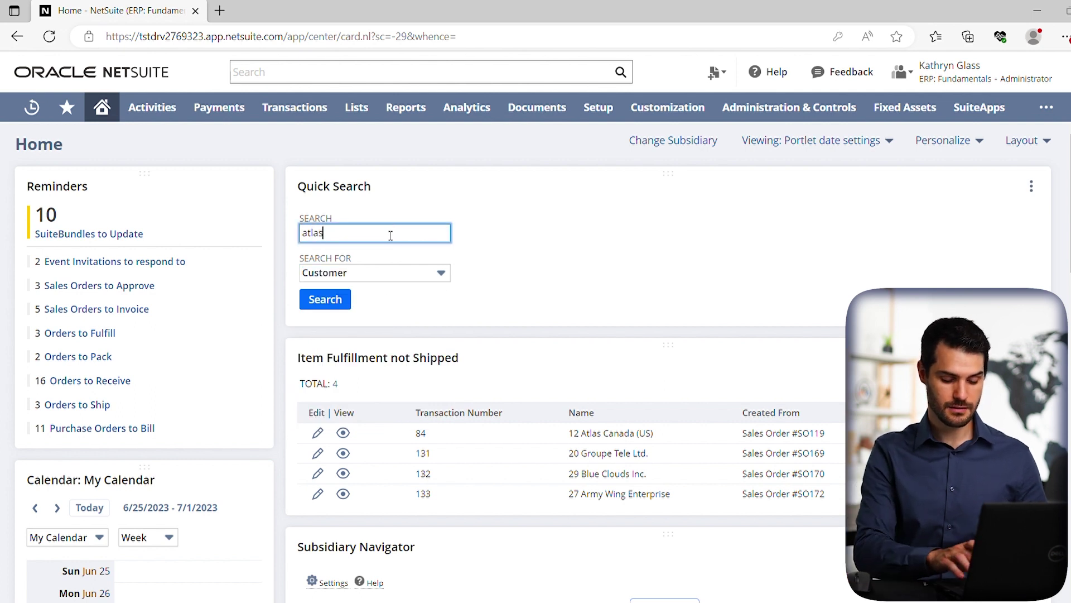
{"action": "key", "text": "Return"}
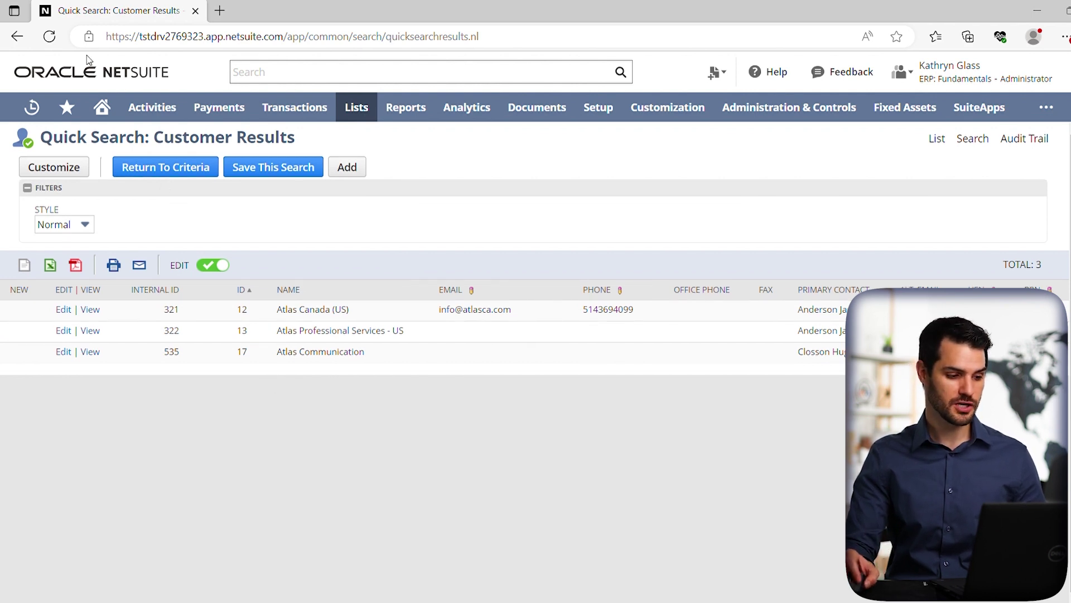
Return to the Home dashboard, leaving Quick Search on Name/ID without changing the type
{"action": "left_click", "coordinate": [17, 38]}
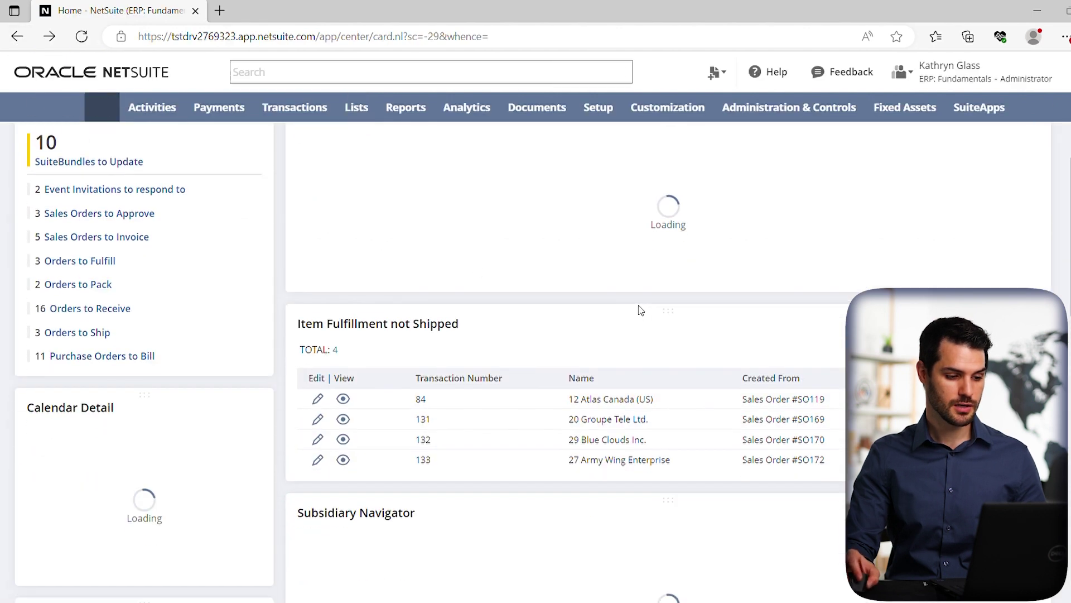
{"action": "scroll", "coordinate": [642, 274], "scroll_direction": "up", "scroll_amount": 2}
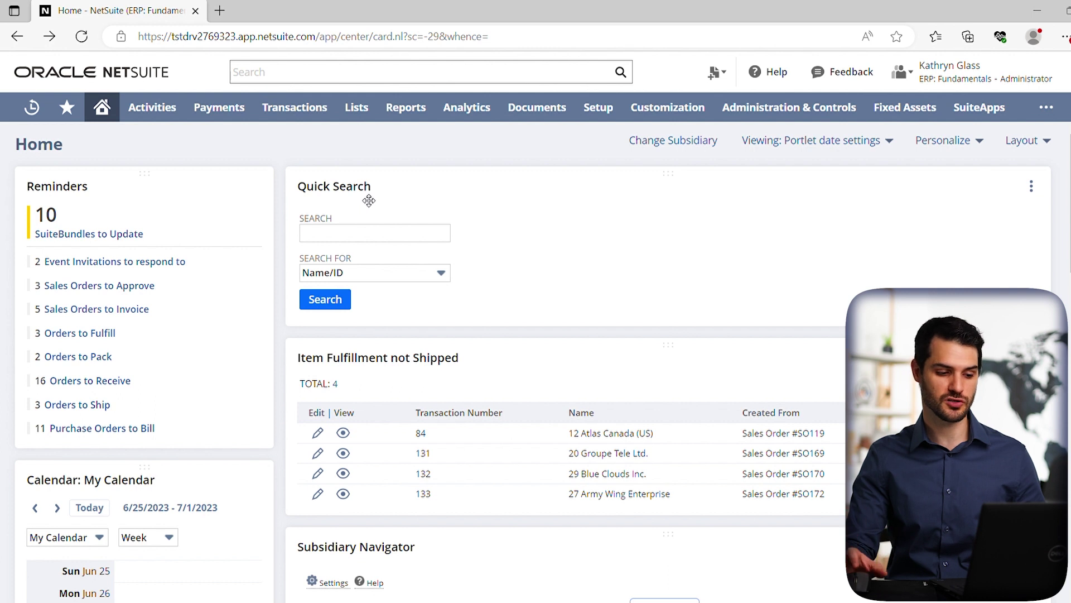
{"action": "left_click", "coordinate": [372, 272]}
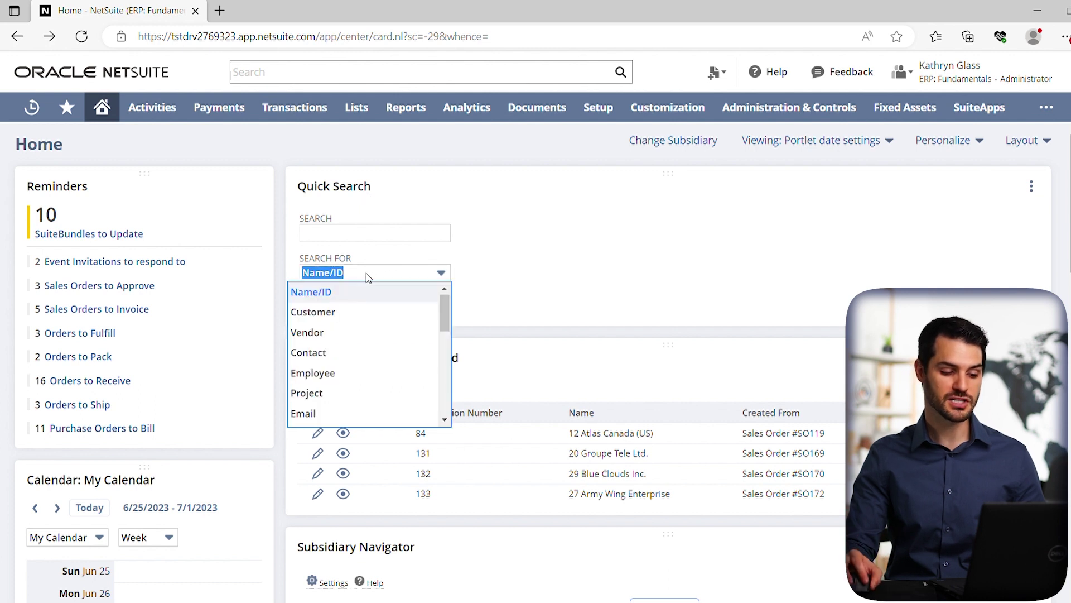
{"action": "left_click", "coordinate": [541, 299]}
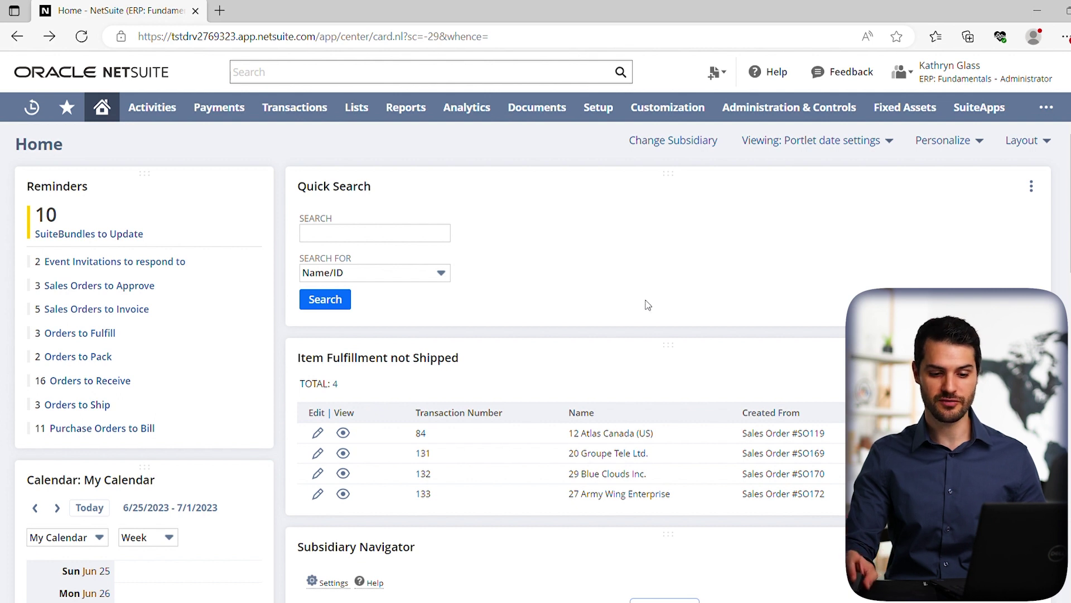
Change the Quick Search portlet's Search Type to Transaction in its setup and save
{"action": "left_click", "coordinate": [1032, 186]}
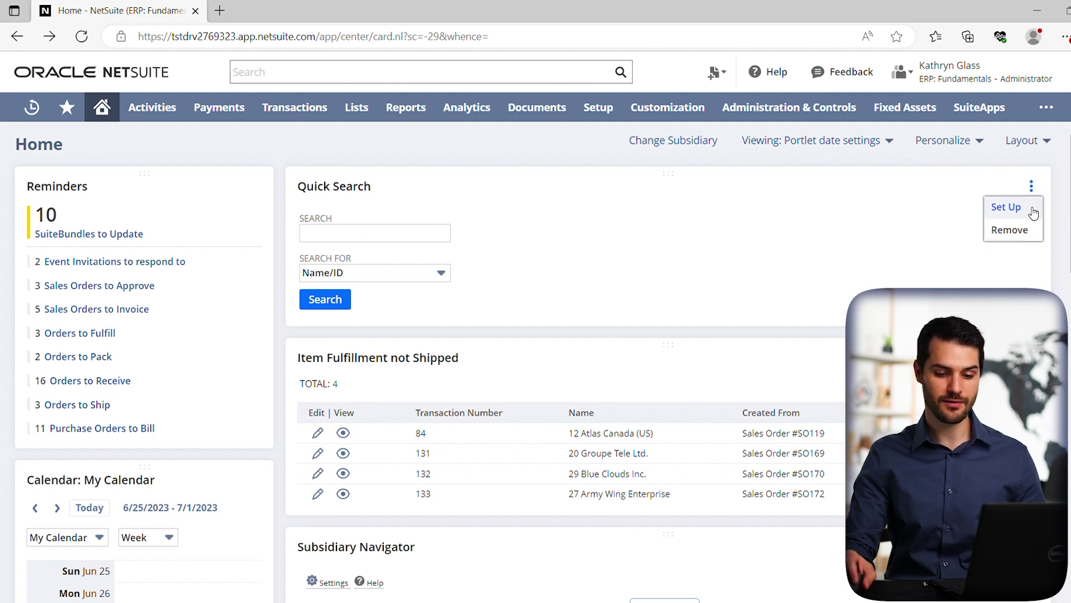
{"action": "left_click", "coordinate": [1006, 207]}
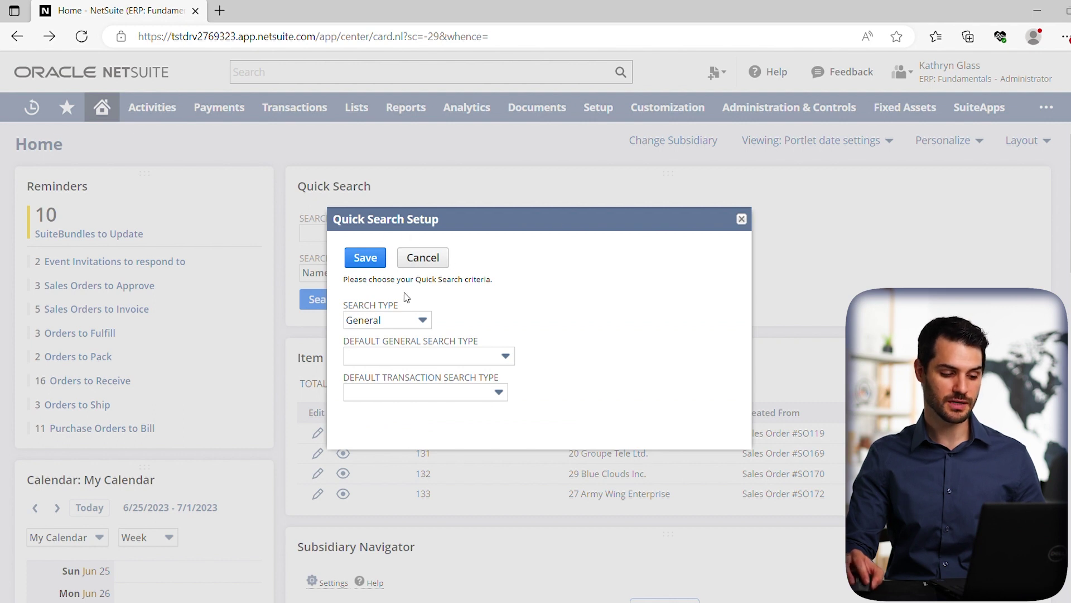
{"action": "left_click", "coordinate": [403, 322]}
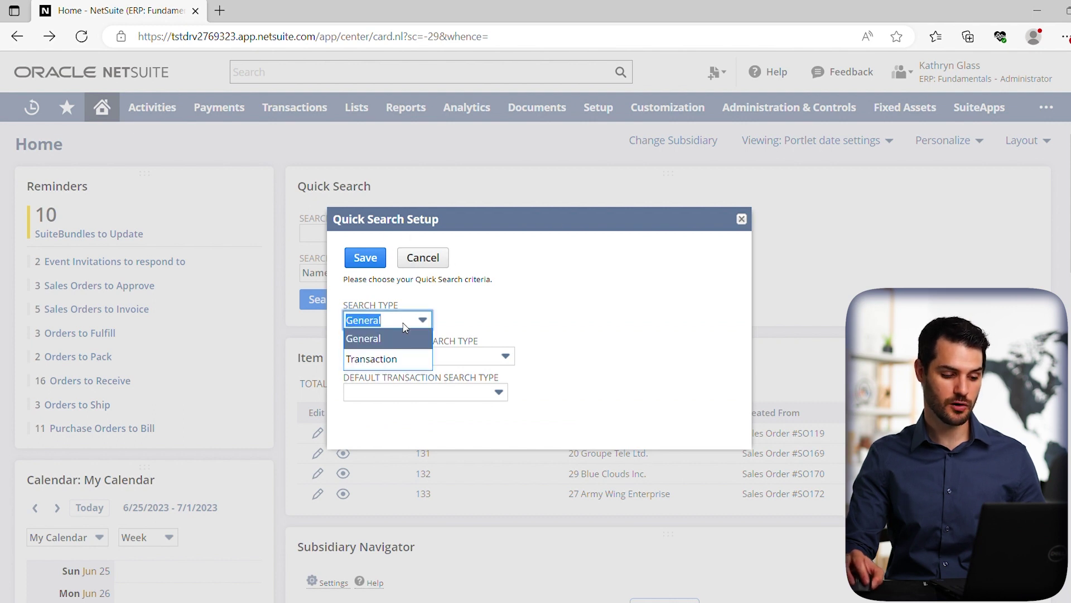
{"action": "left_click", "coordinate": [395, 359]}
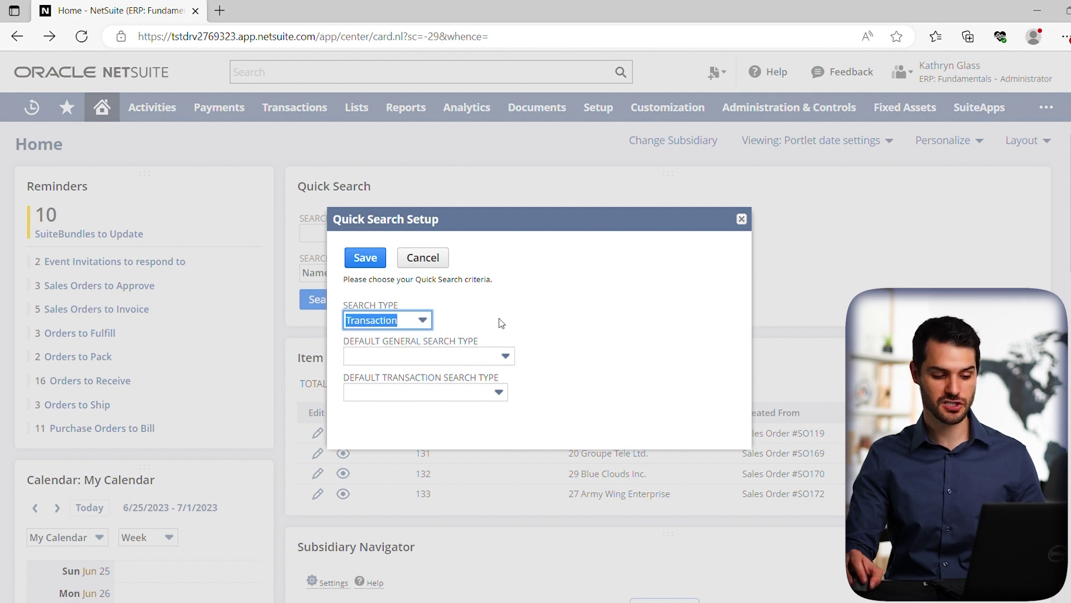
{"action": "left_click", "coordinate": [364, 257]}
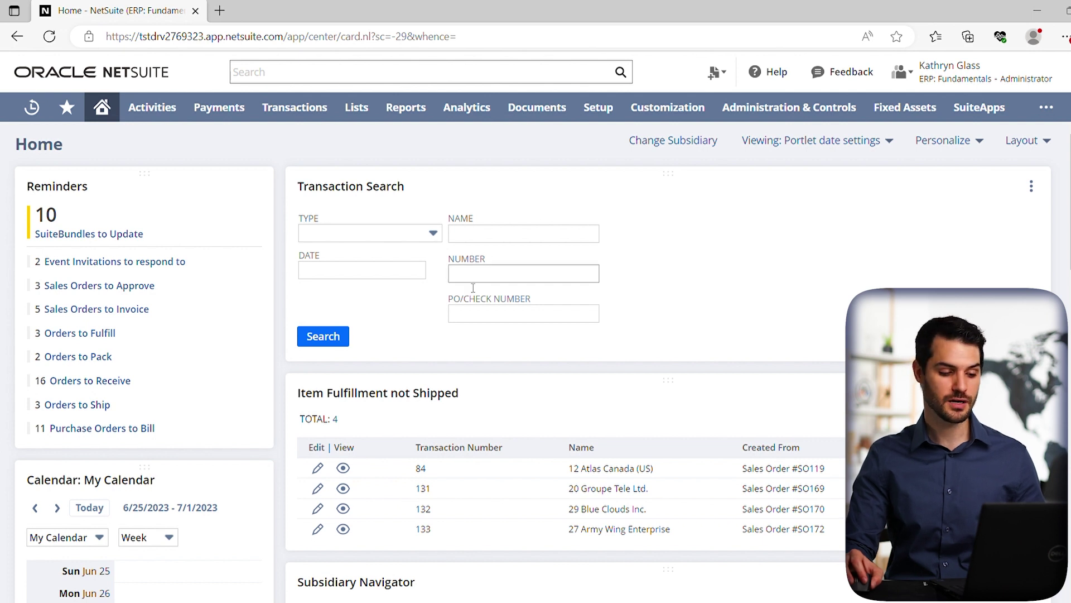
Set the Transaction Search Type to Sales Order and enter 'atlas' as the Name
{"action": "left_click", "coordinate": [431, 232]}
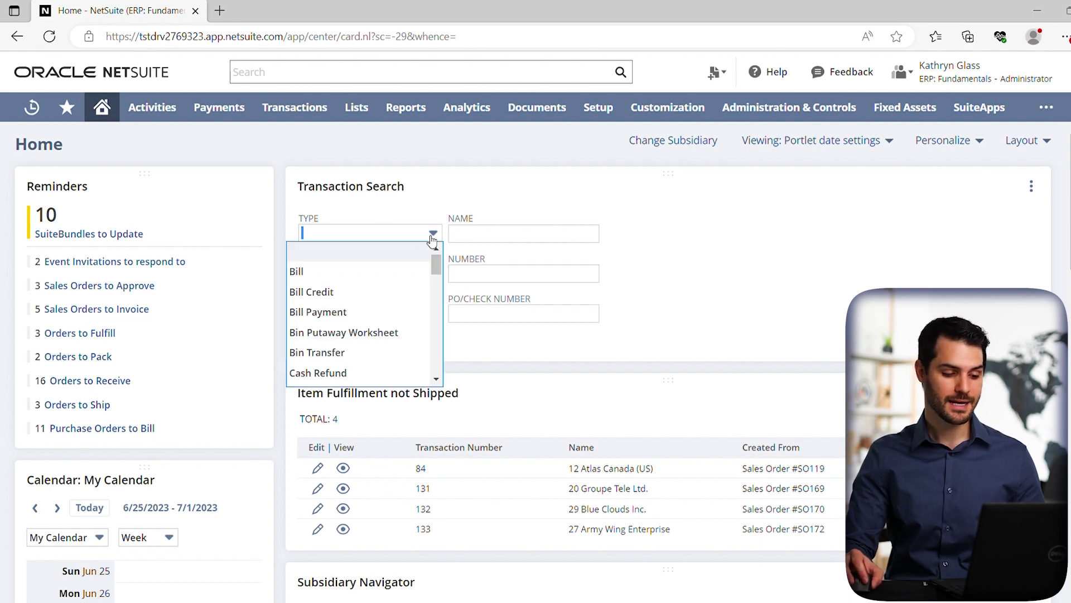
{"action": "scroll", "coordinate": [399, 310], "scroll_direction": "down", "scroll_amount": 3}
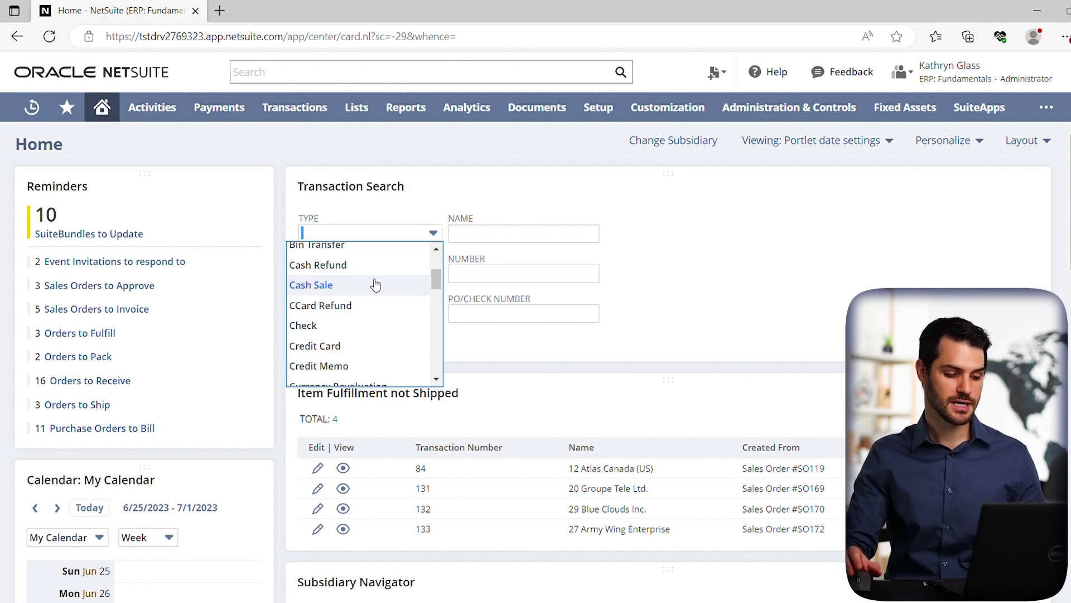
{"action": "scroll", "coordinate": [377, 287], "scroll_direction": "down", "scroll_amount": 5}
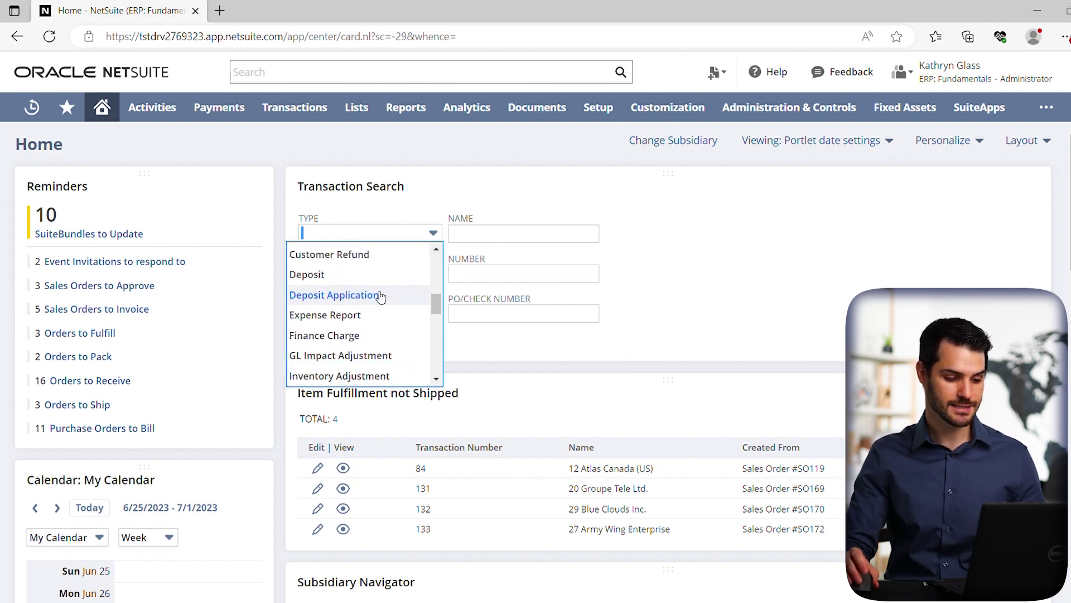
{"action": "scroll", "coordinate": [381, 299], "scroll_direction": "down", "scroll_amount": 7}
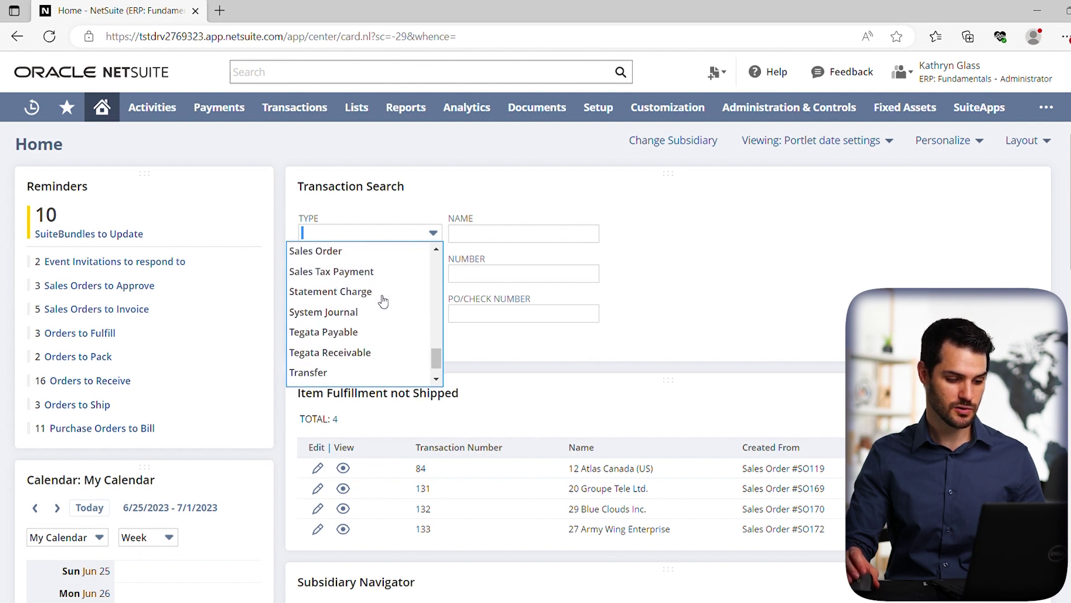
{"action": "left_click", "coordinate": [336, 254]}
{"action": "left_click", "coordinate": [485, 239]}
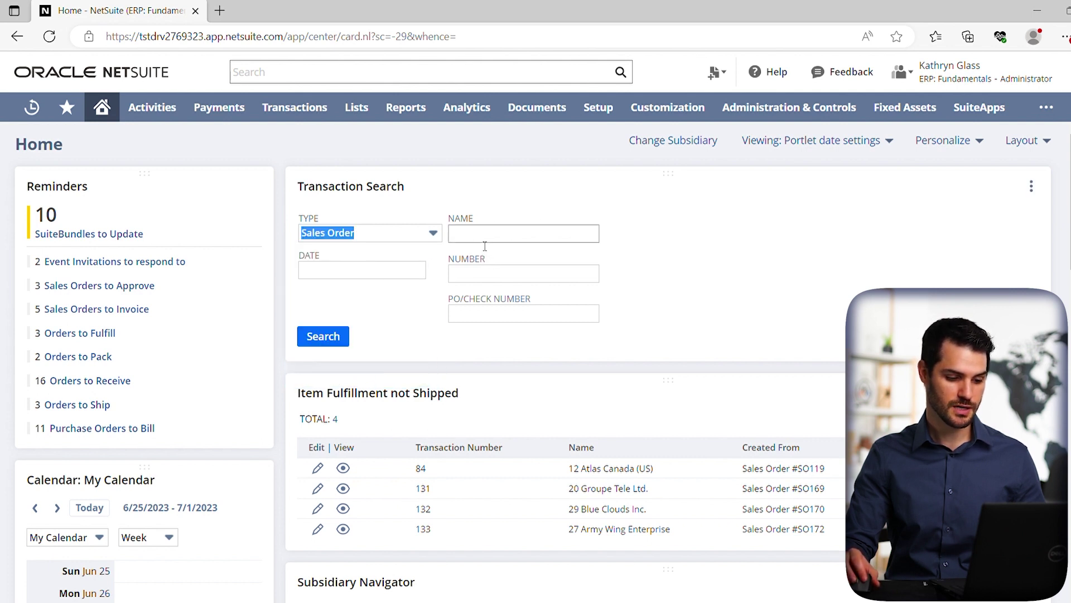
{"action": "type", "text": "atlas"}
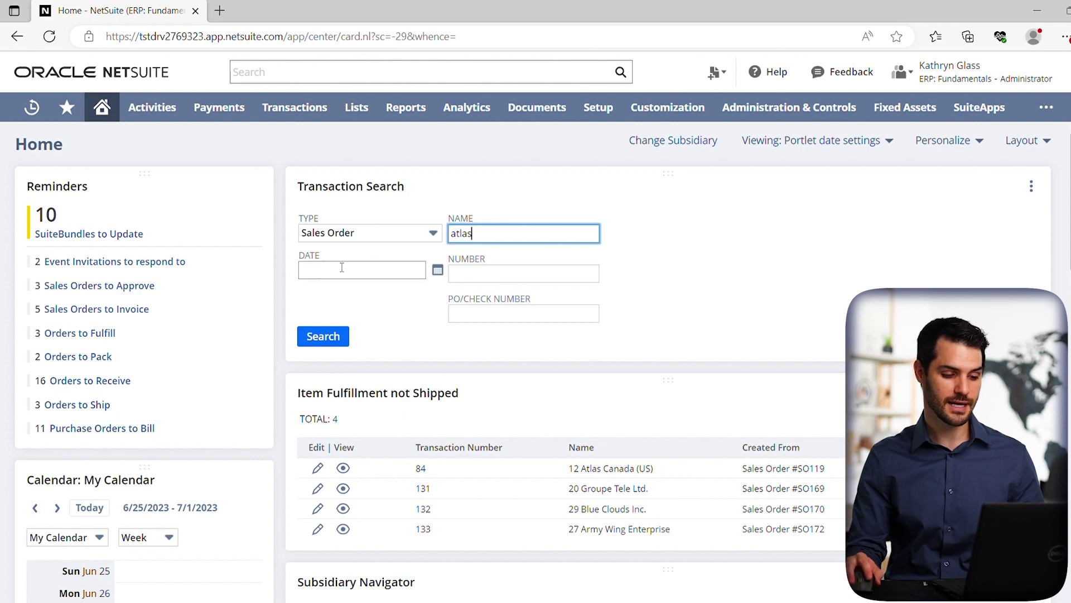
Run the atlas Sales Order search for ten results, then go back to the Home dashboard
{"action": "left_click", "coordinate": [325, 338]}
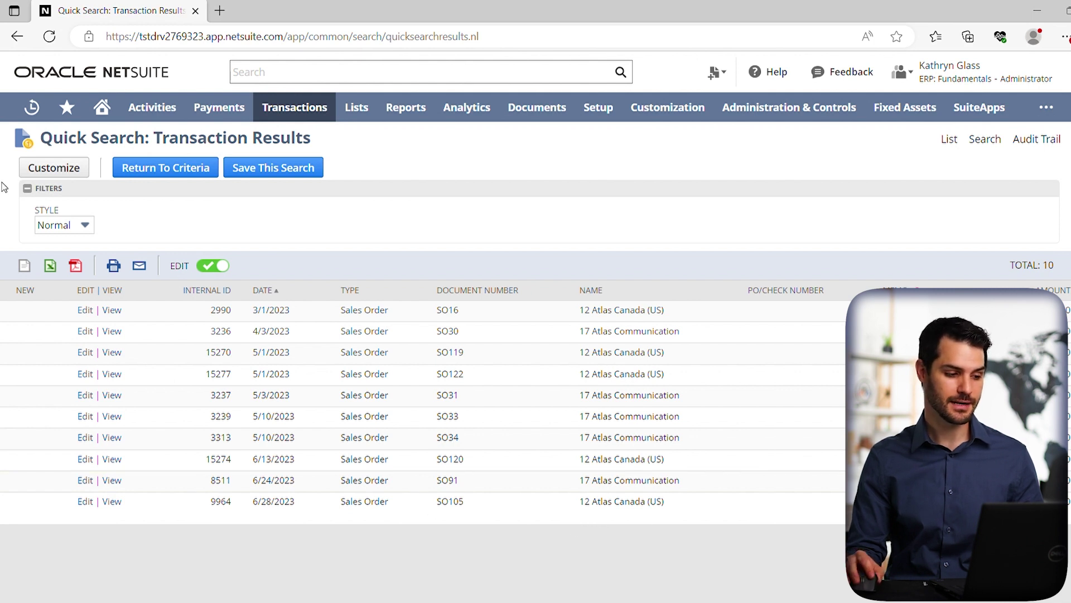
{"action": "left_click", "coordinate": [16, 36]}
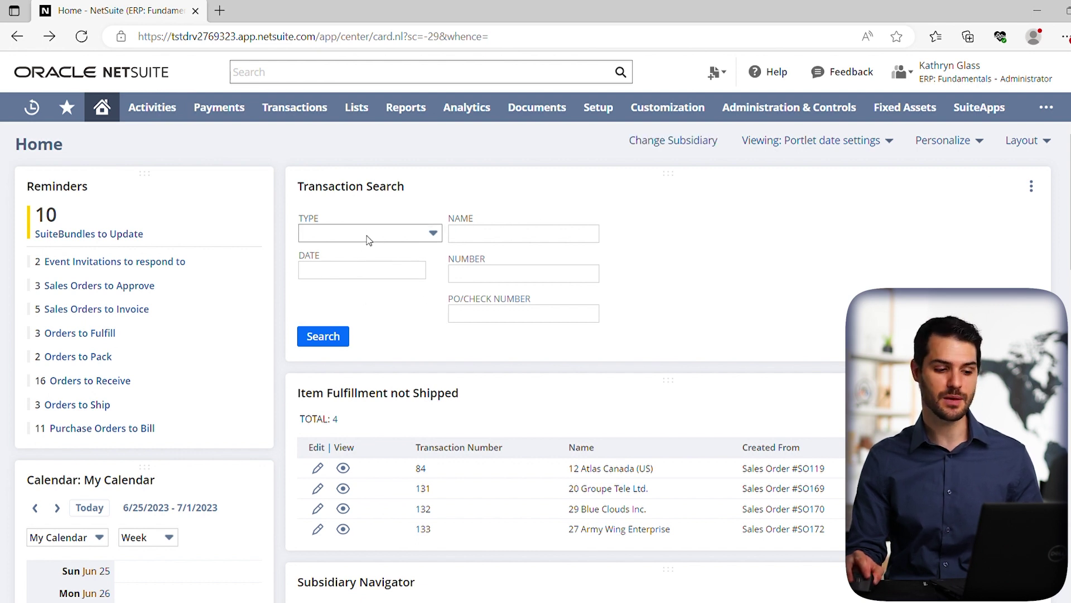
In Quick Search setup, default the transaction type to Sales Order and general type to Customer, then save
{"action": "left_click", "coordinate": [1031, 186]}
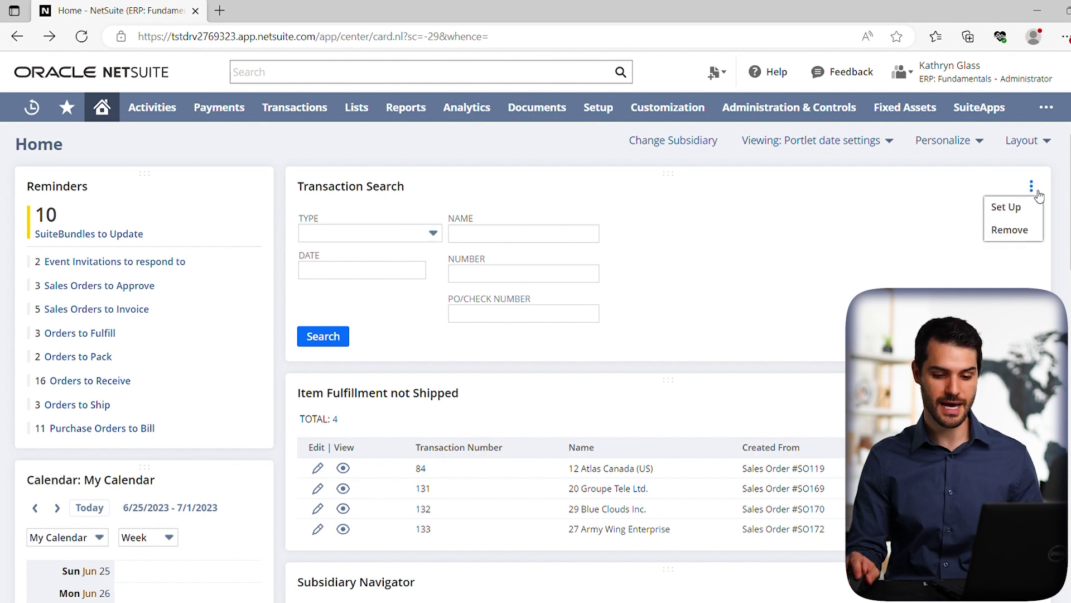
{"action": "left_click", "coordinate": [1006, 208]}
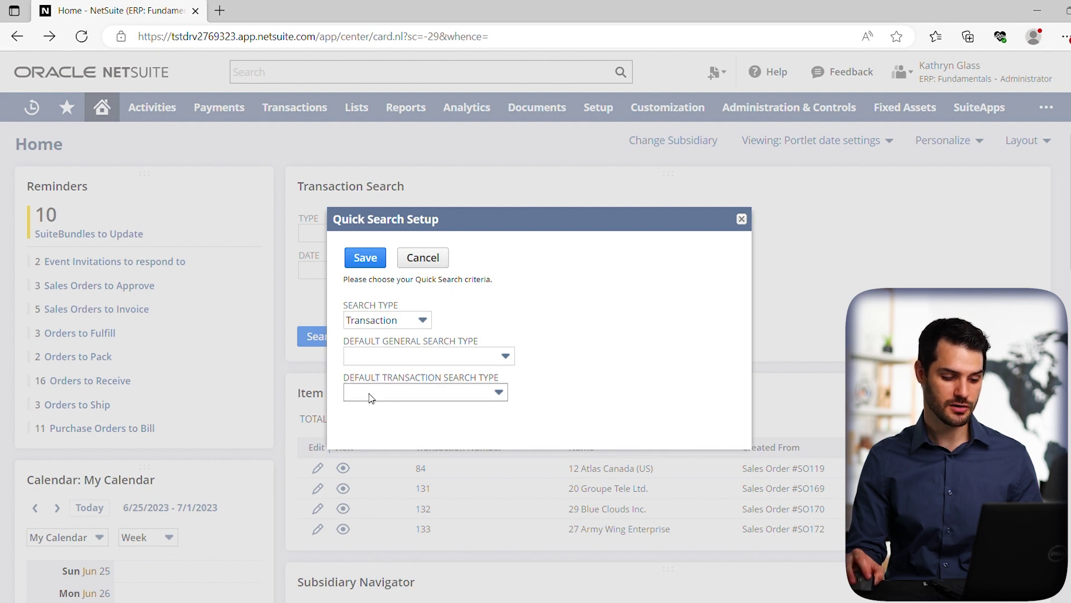
{"action": "left_click", "coordinate": [458, 400]}
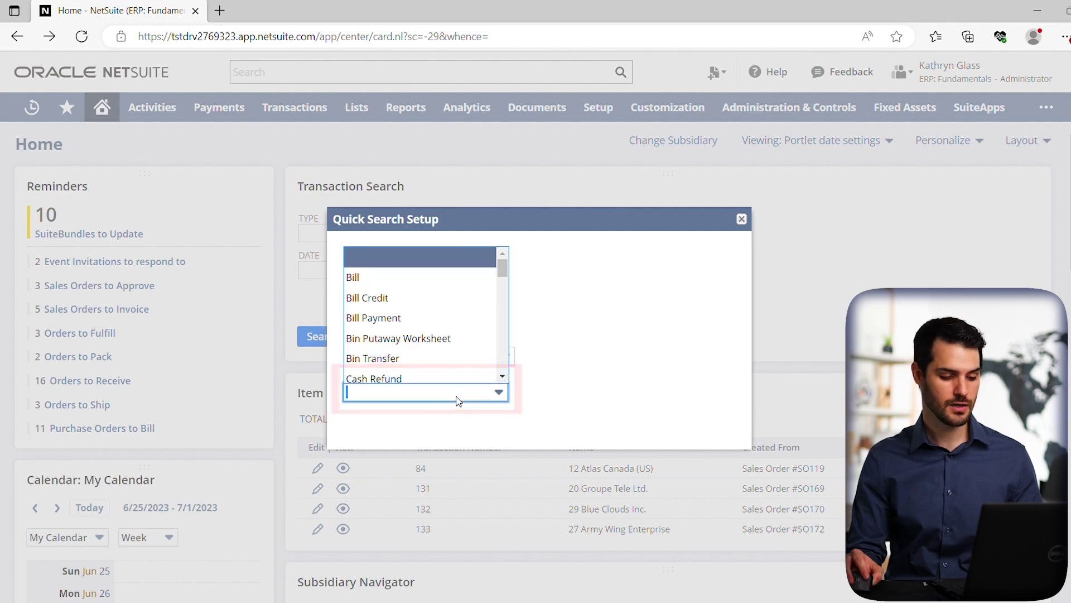
{"action": "scroll", "coordinate": [451, 365], "scroll_direction": "down", "scroll_amount": 2}
{"action": "scroll", "coordinate": [451, 365], "scroll_direction": "down", "scroll_amount": 6}
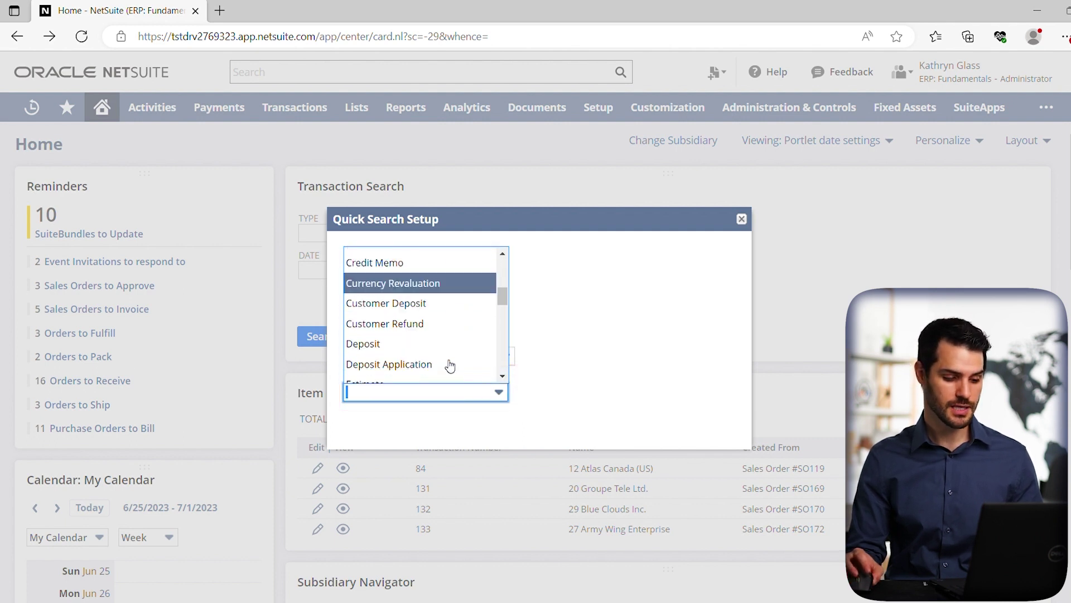
{"action": "scroll", "coordinate": [450, 356], "scroll_direction": "down", "scroll_amount": 3}
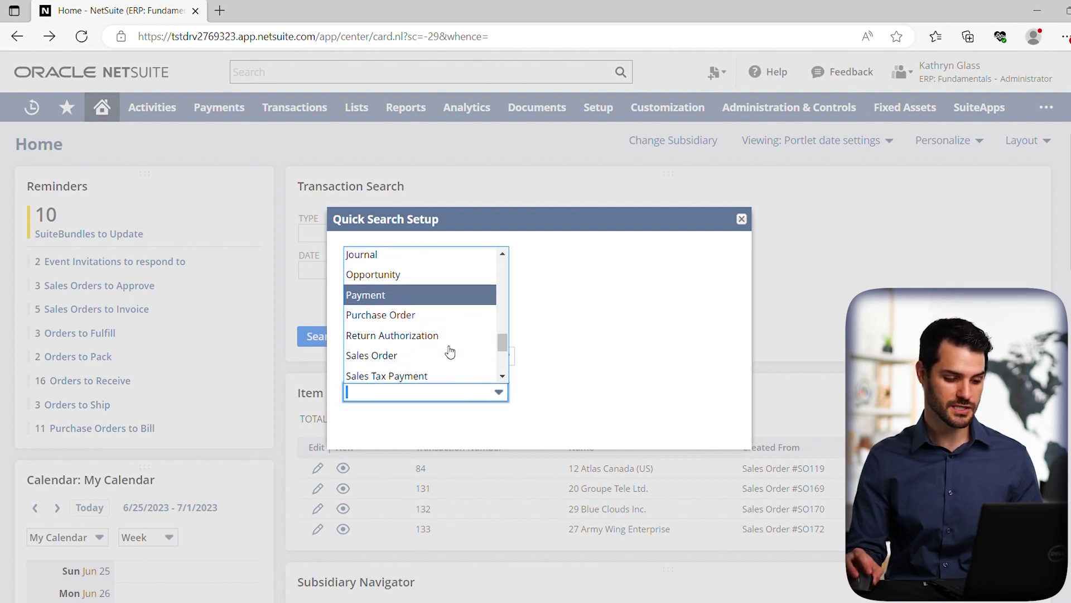
{"action": "left_click", "coordinate": [398, 303]}
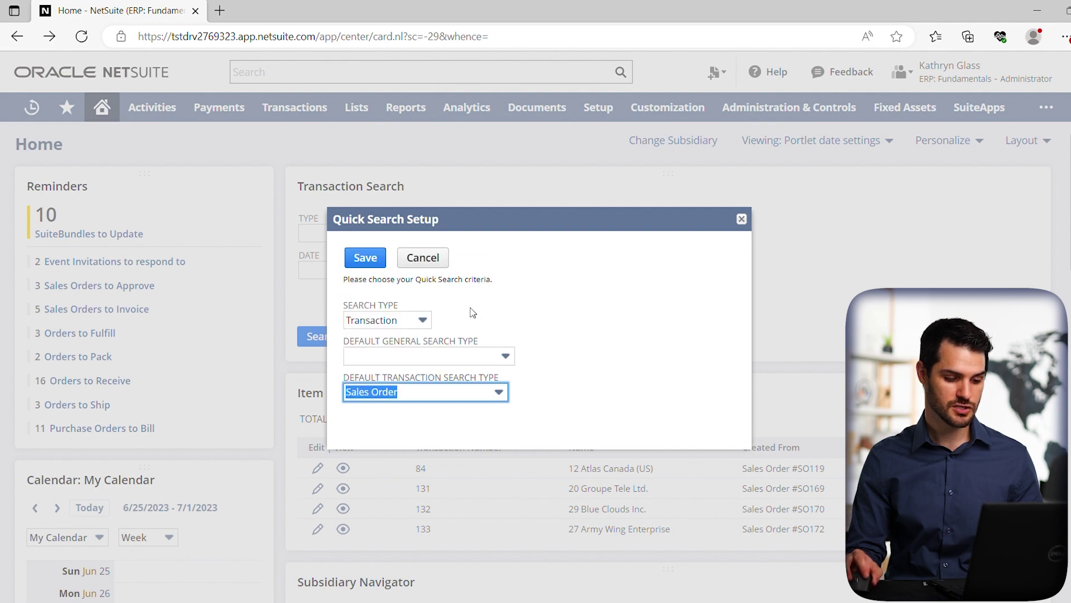
{"action": "left_click", "coordinate": [433, 359]}
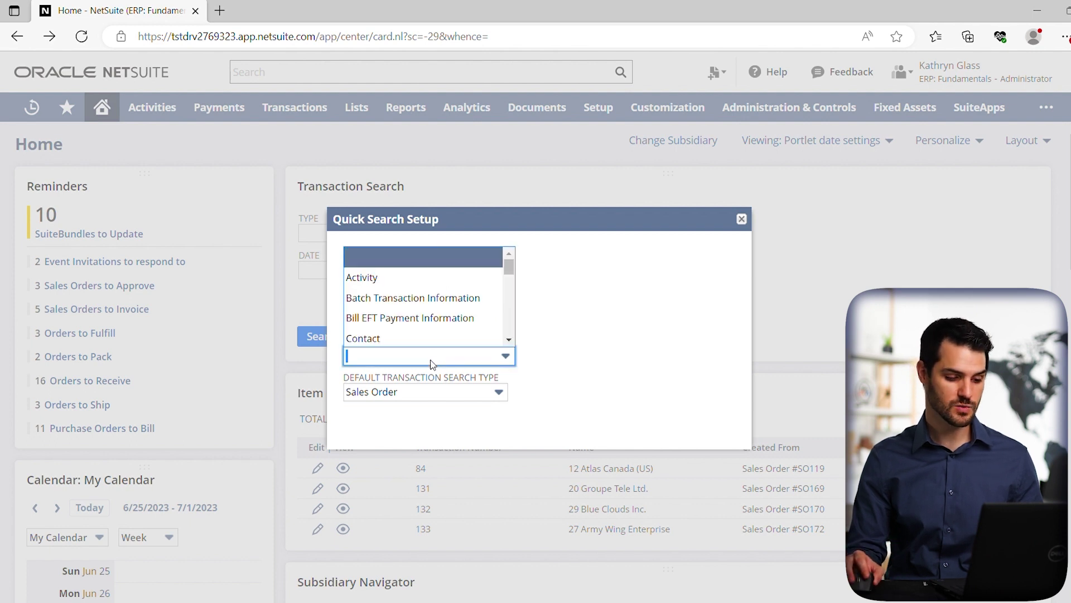
{"action": "scroll", "coordinate": [418, 339], "scroll_direction": "down", "scroll_amount": 1}
{"action": "left_click", "coordinate": [412, 342]}
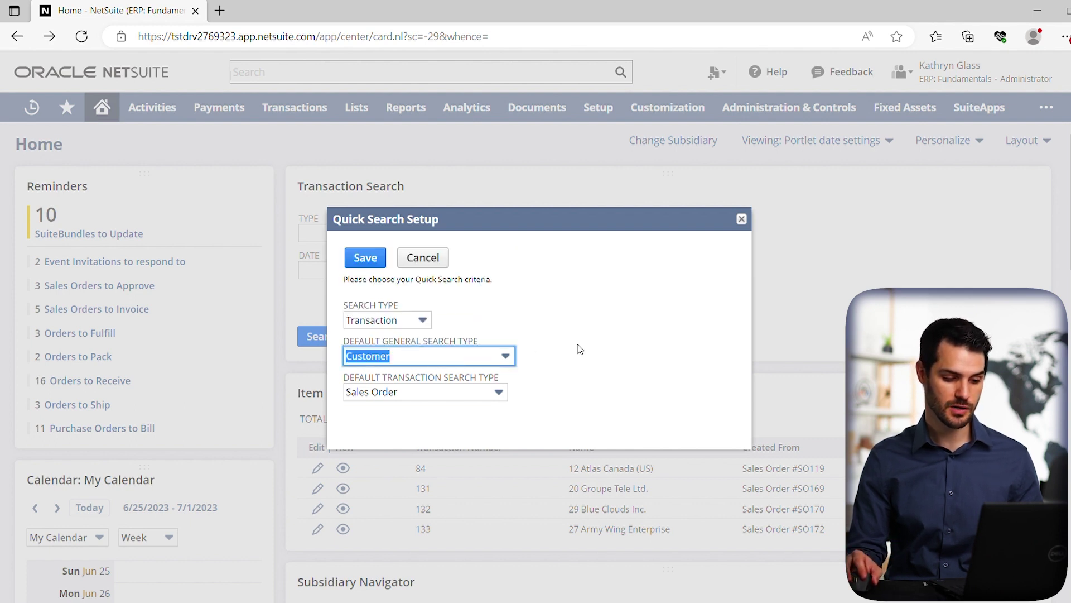
{"action": "left_click", "coordinate": [368, 262]}
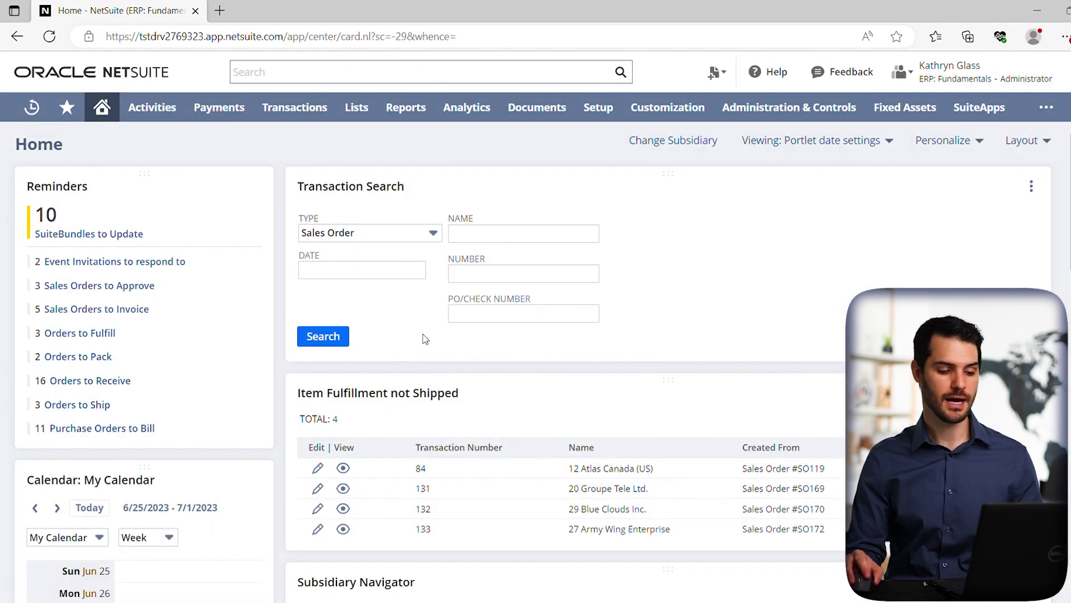
{"action": "left_click", "coordinate": [369, 235]}
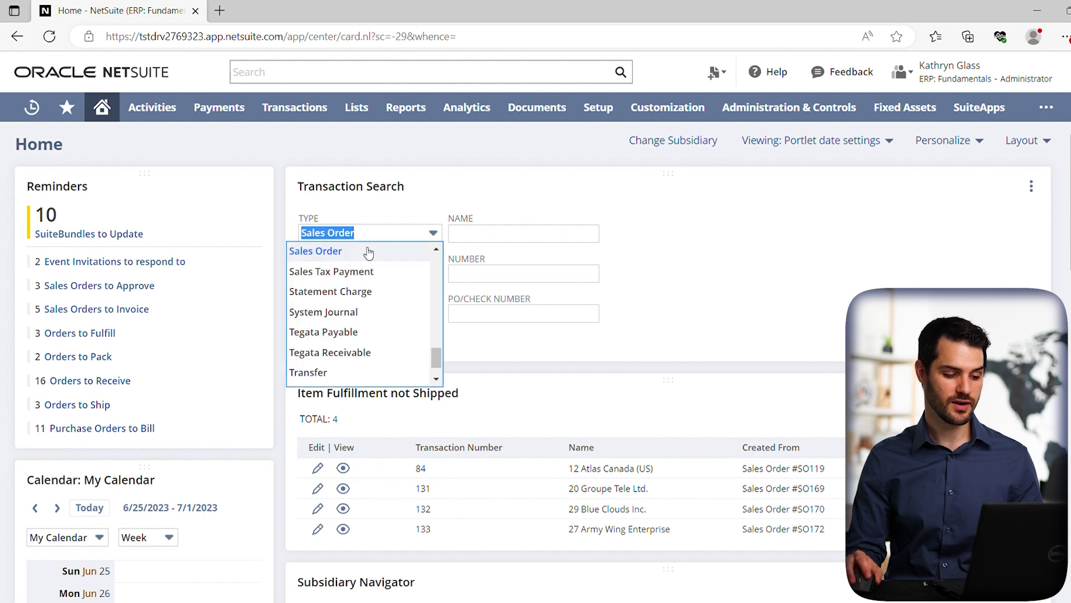
{"action": "left_click", "coordinate": [366, 293]}
{"action": "left_click", "coordinate": [416, 317]}
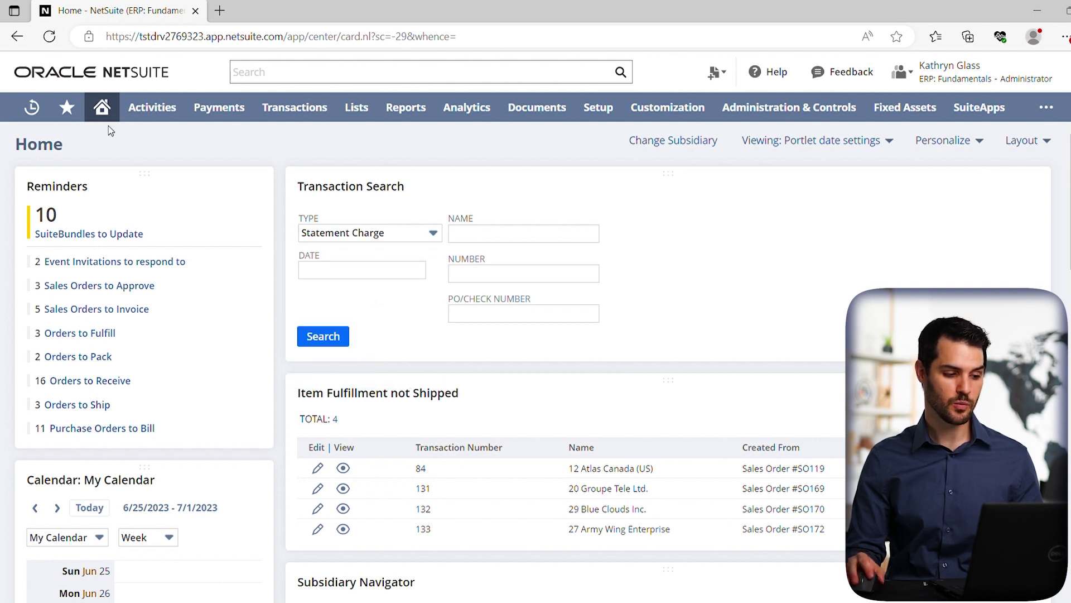
{"action": "mouse_move", "coordinate": [101, 111]}
{"action": "left_click", "coordinate": [102, 111]}
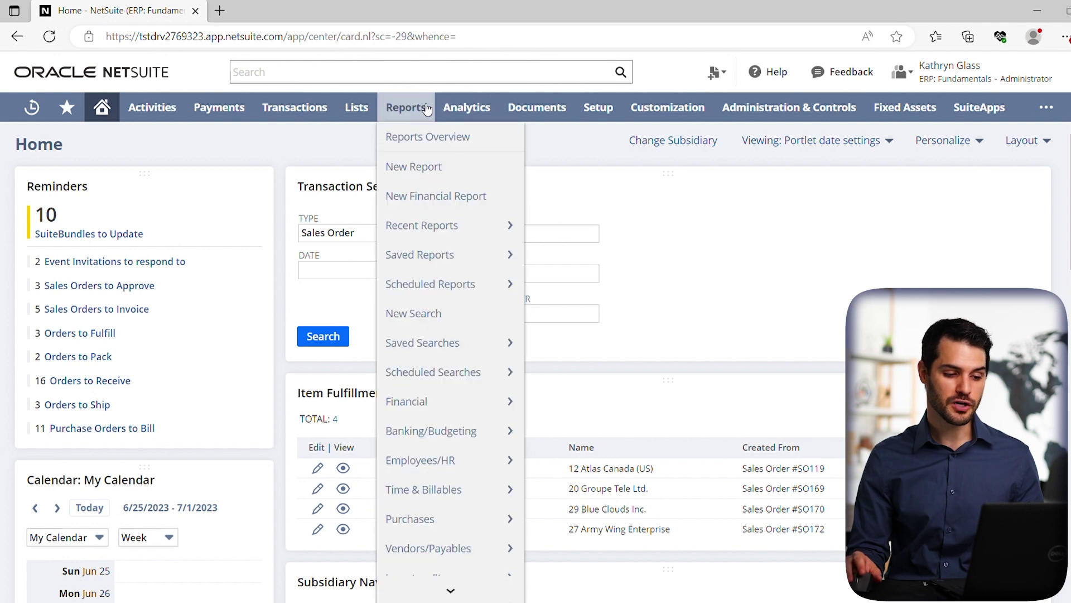
{"action": "left_click", "coordinate": [411, 81]}
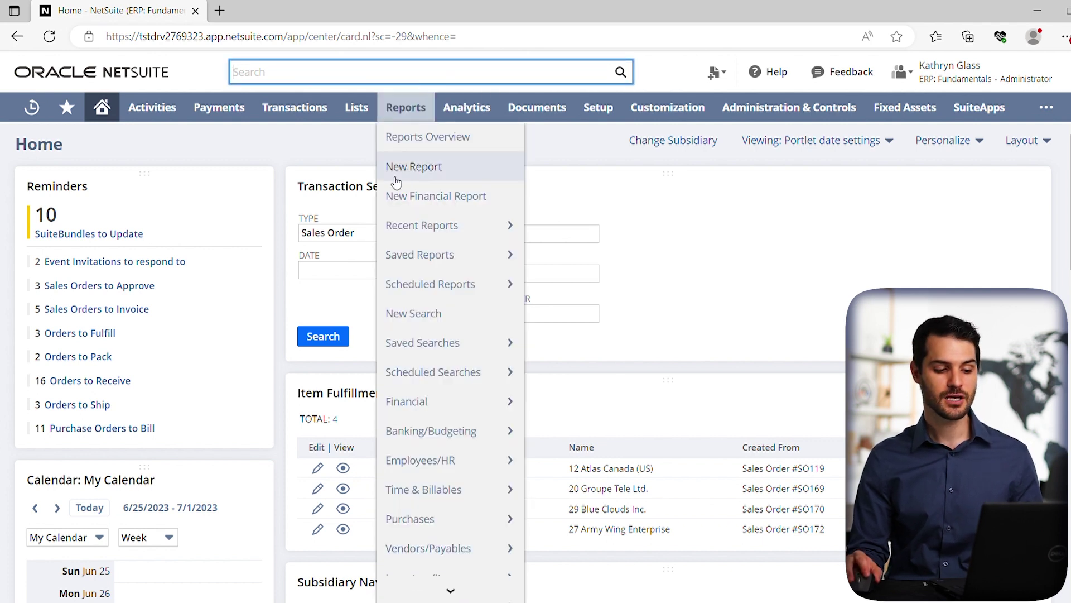
{"action": "left_click", "coordinate": [353, 186]}
{"action": "left_click", "coordinate": [353, 186]}
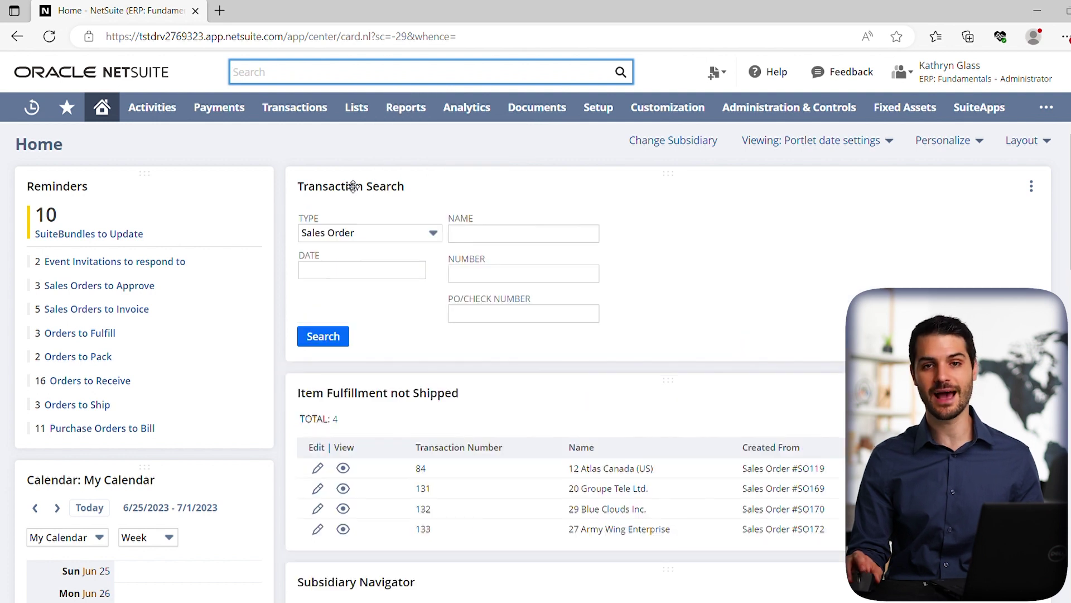